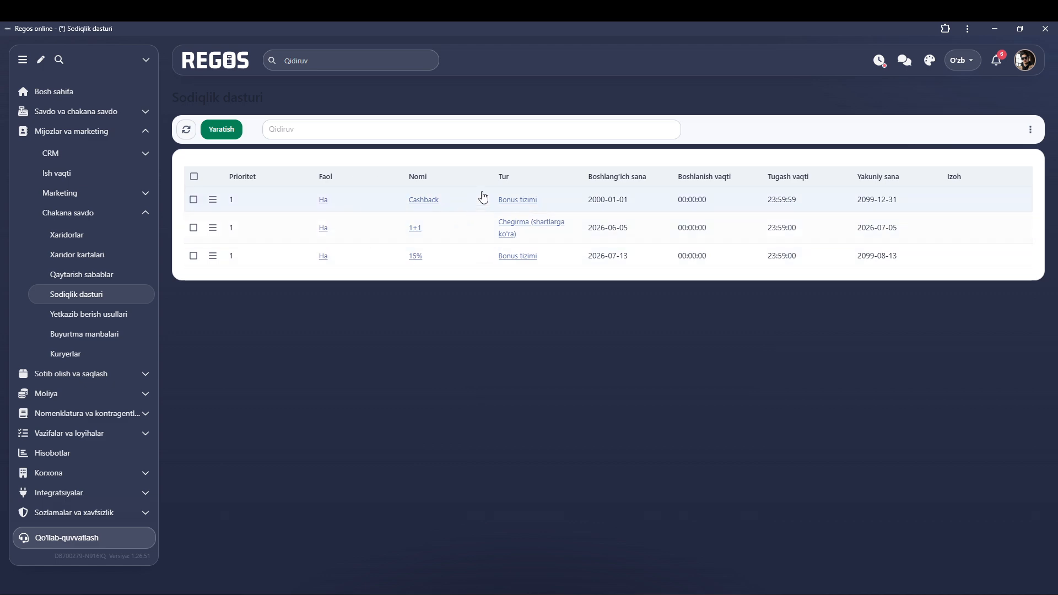
Start a new loyalty program of type Davriy chegirma and name it 5%
click(219, 136)
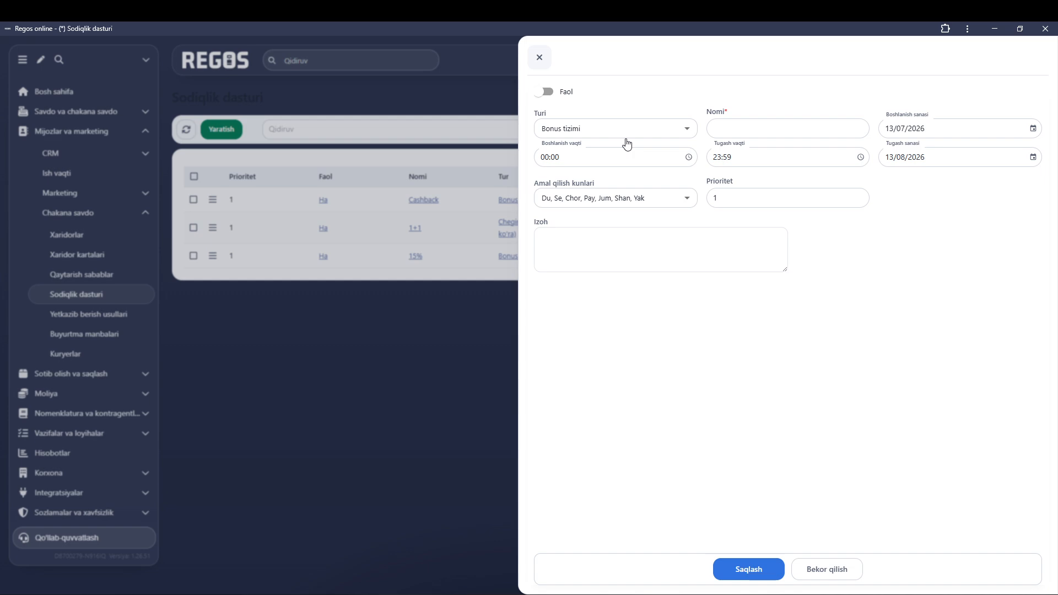
click(599, 130)
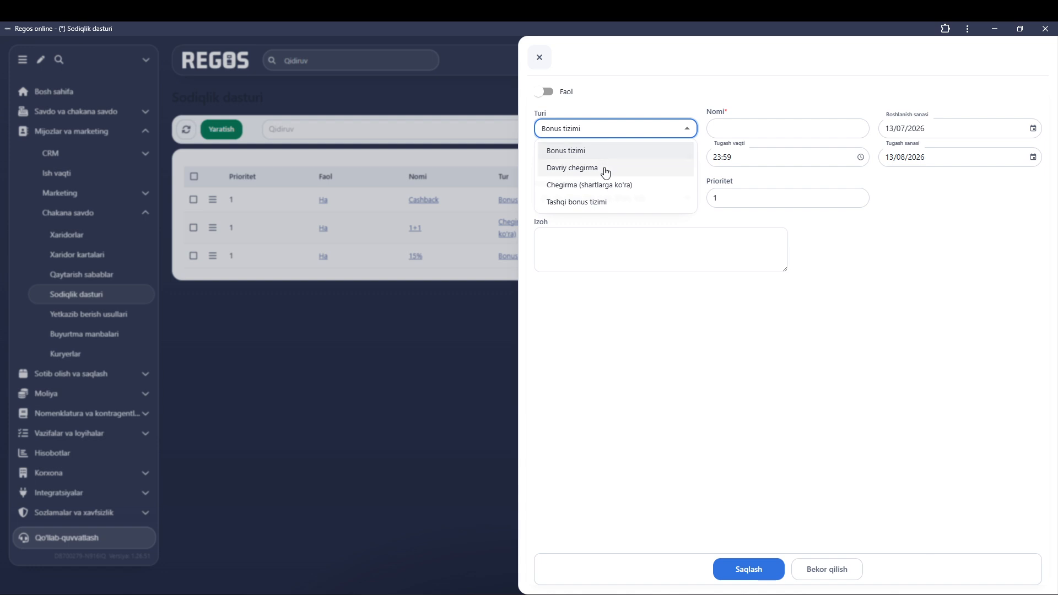
click(577, 169)
click(740, 127)
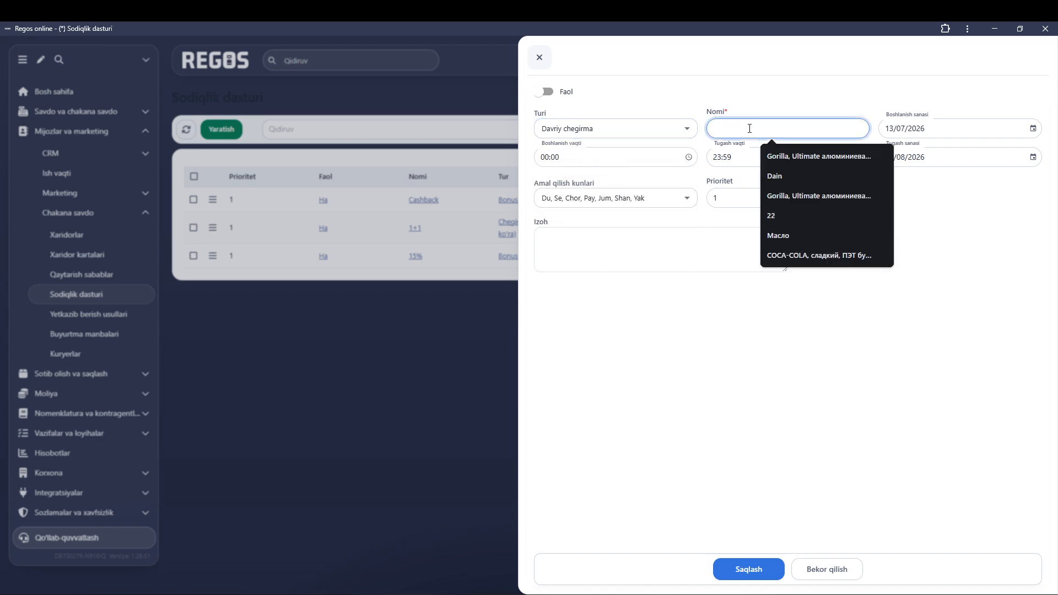
text(5)
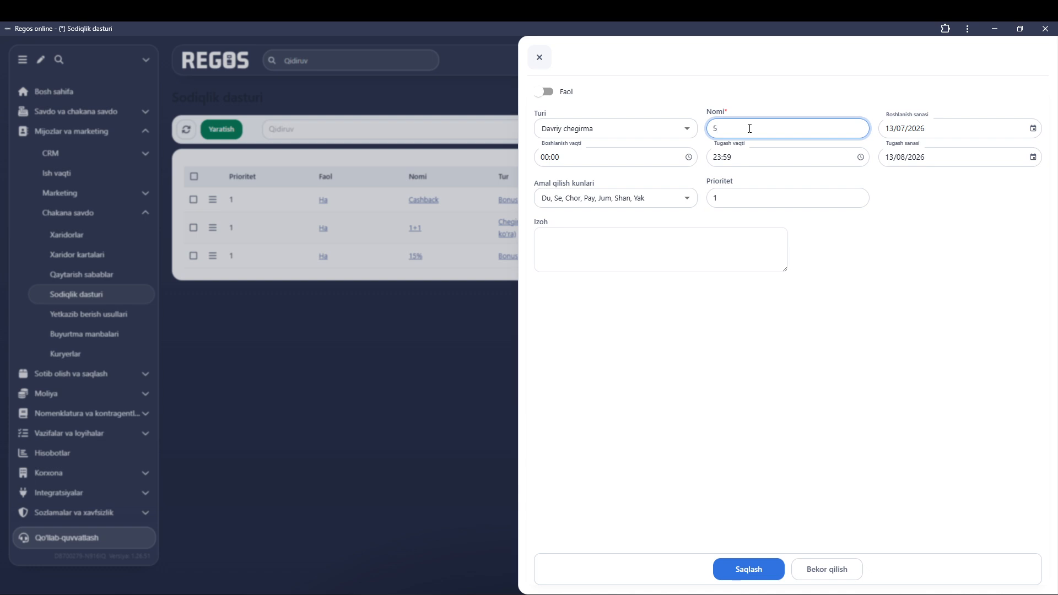
text(^)
key(BackSpace)
Set the 5% program's end date to 13/08/2099 and save it as active
click(926, 156)
click(925, 158)
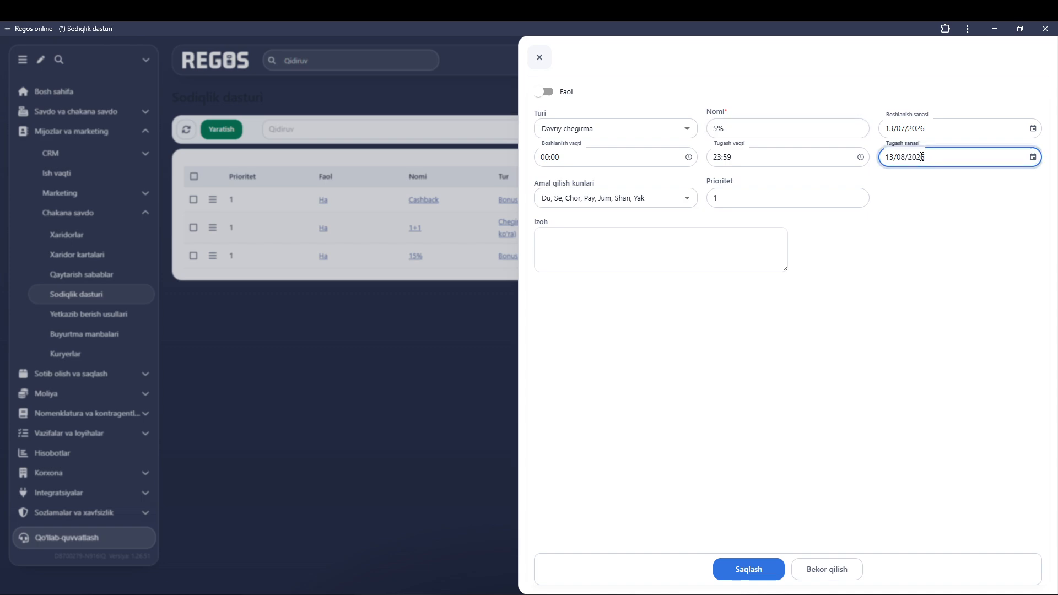
text(2099)
click(822, 343)
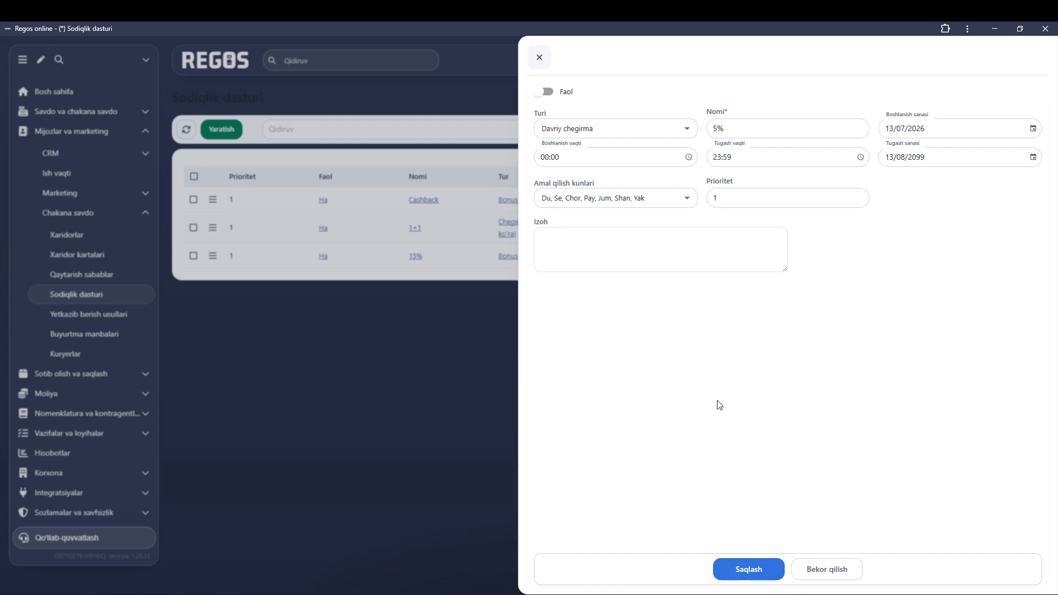
click(546, 92)
click(755, 571)
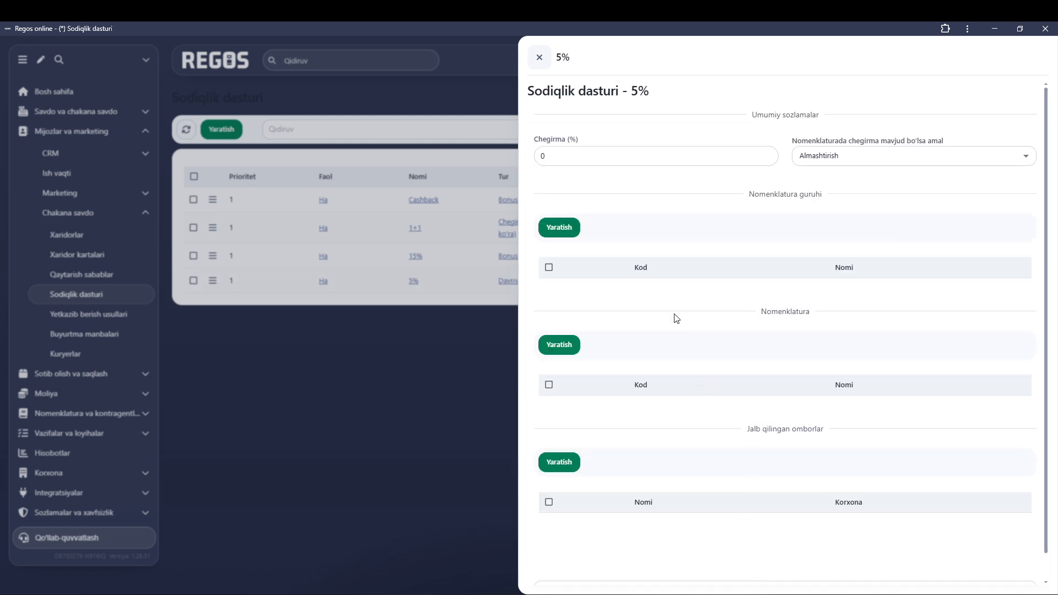
Set the program's discount to 5 percent and the action for already discounted items to Yig'indini olish
click(586, 154)
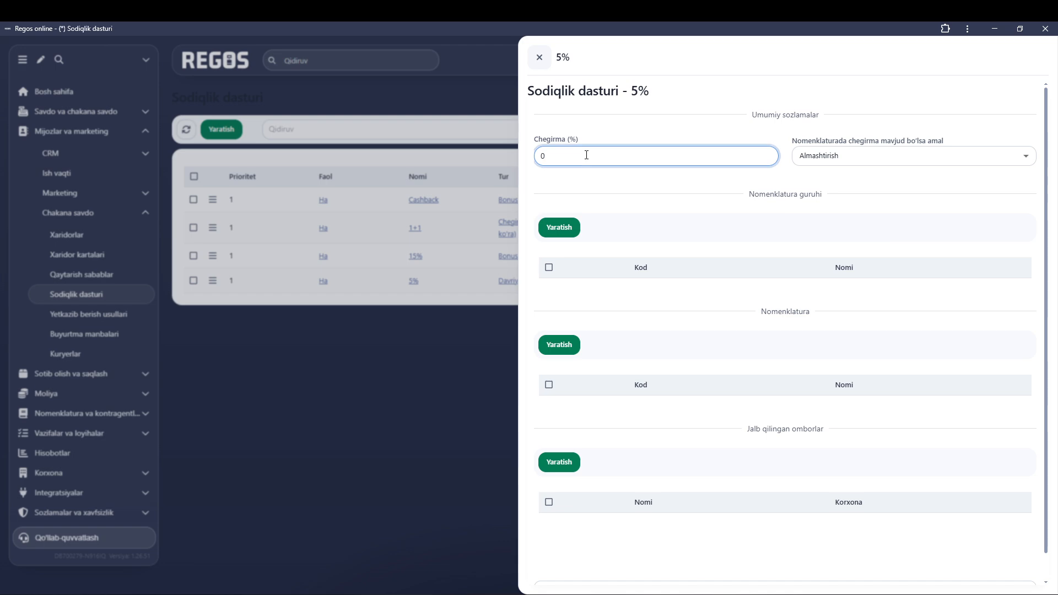
key(BackSpace)
text(5)
click(875, 159)
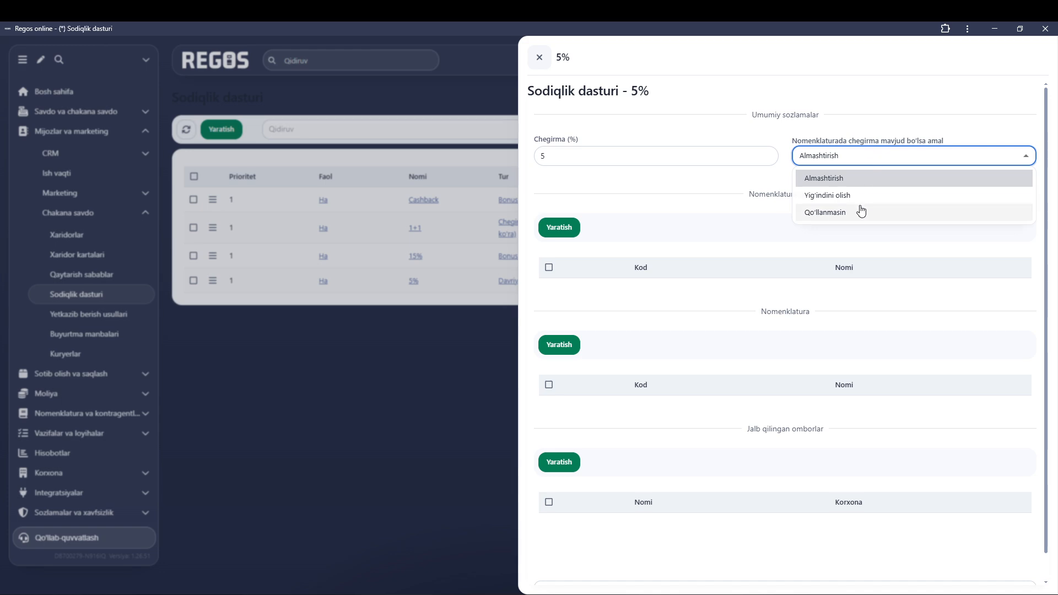
click(837, 200)
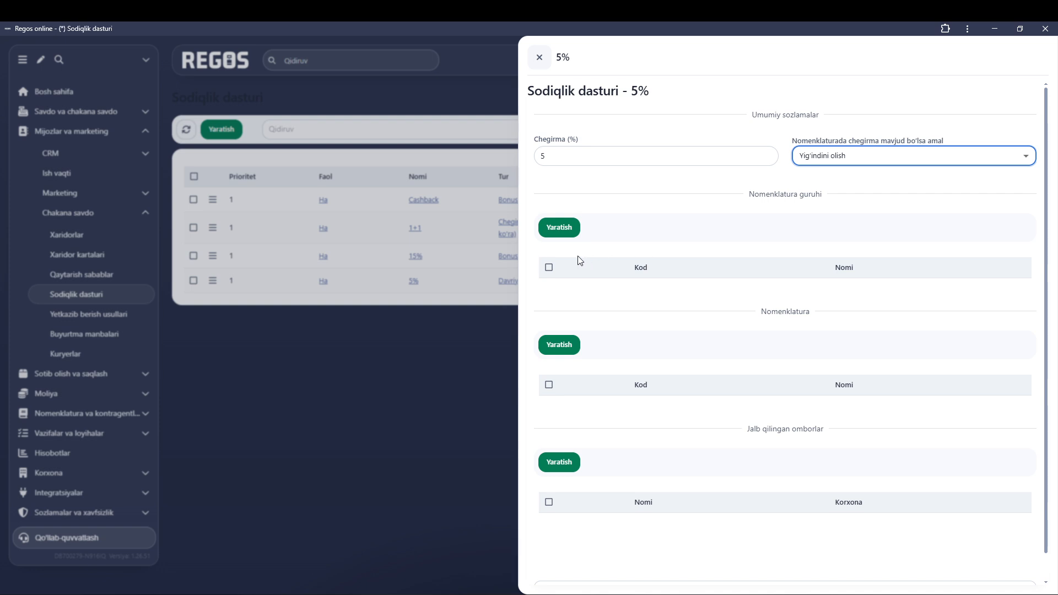
Add the products Anor kg, Shaftoli, Olma kg and Banan bananza kg to the 5% program's Nomenklatura list and close the program
click(559, 345)
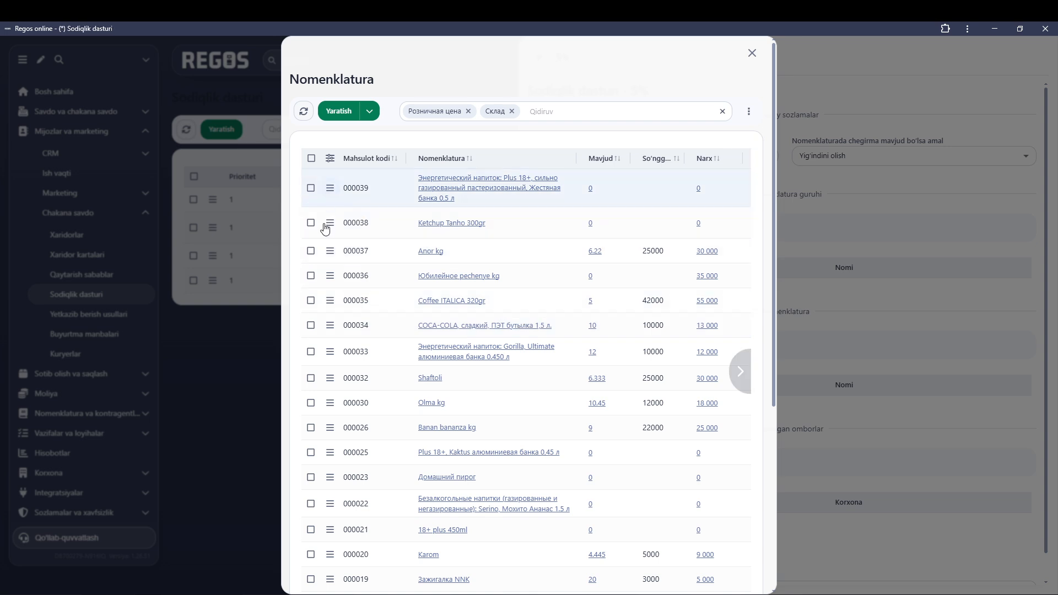
click(310, 251)
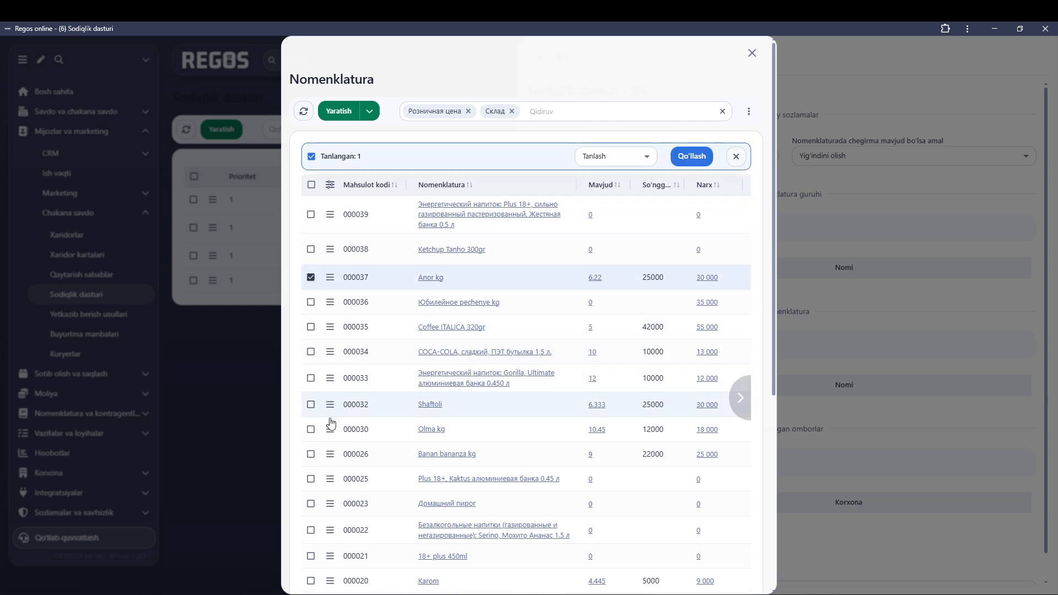
click(311, 404)
click(312, 430)
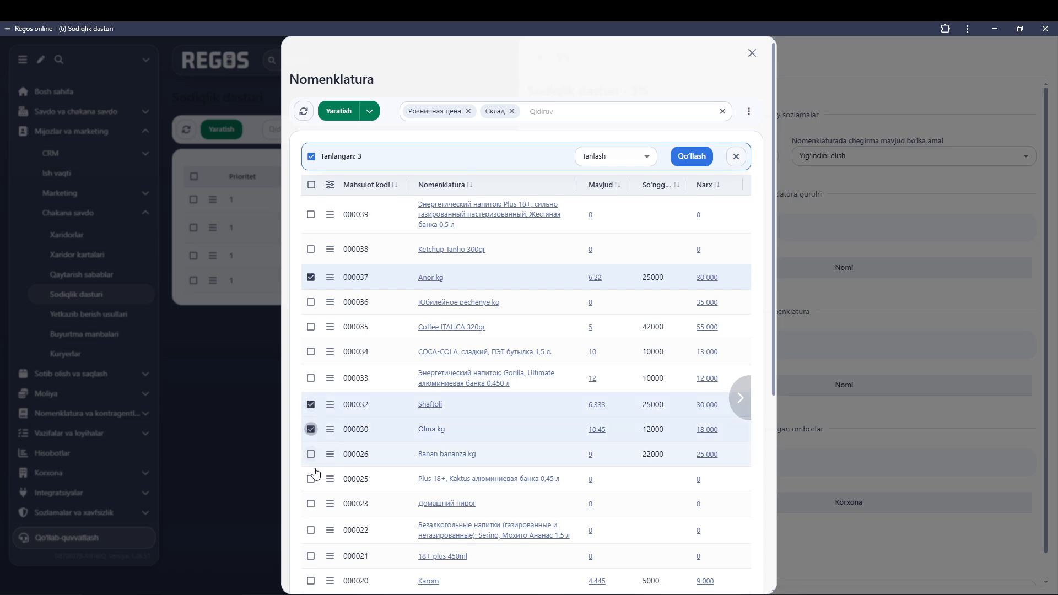
click(311, 454)
click(693, 158)
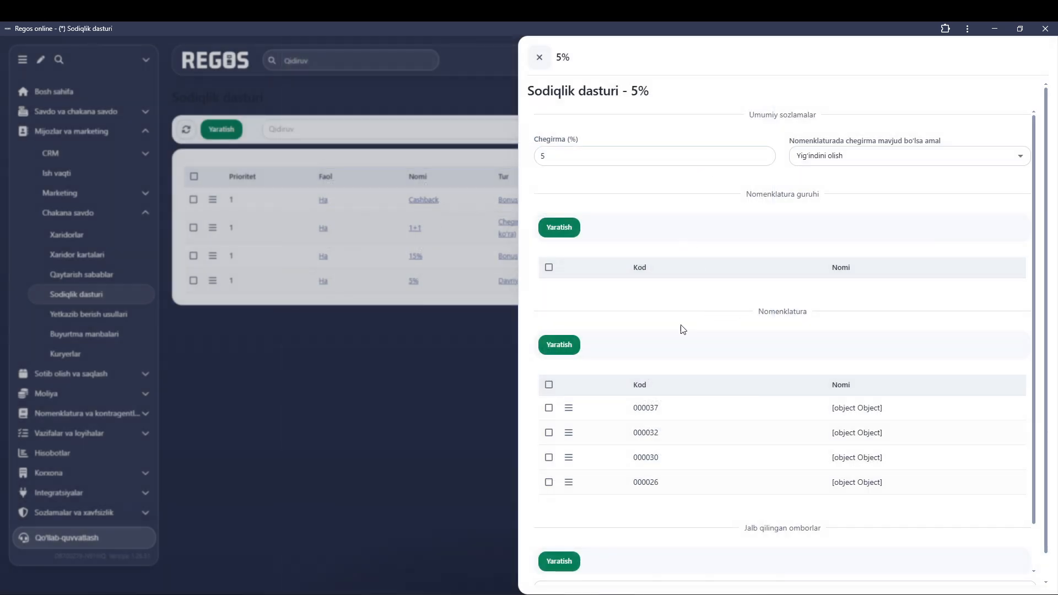
scroll(614, 125, down, 1)
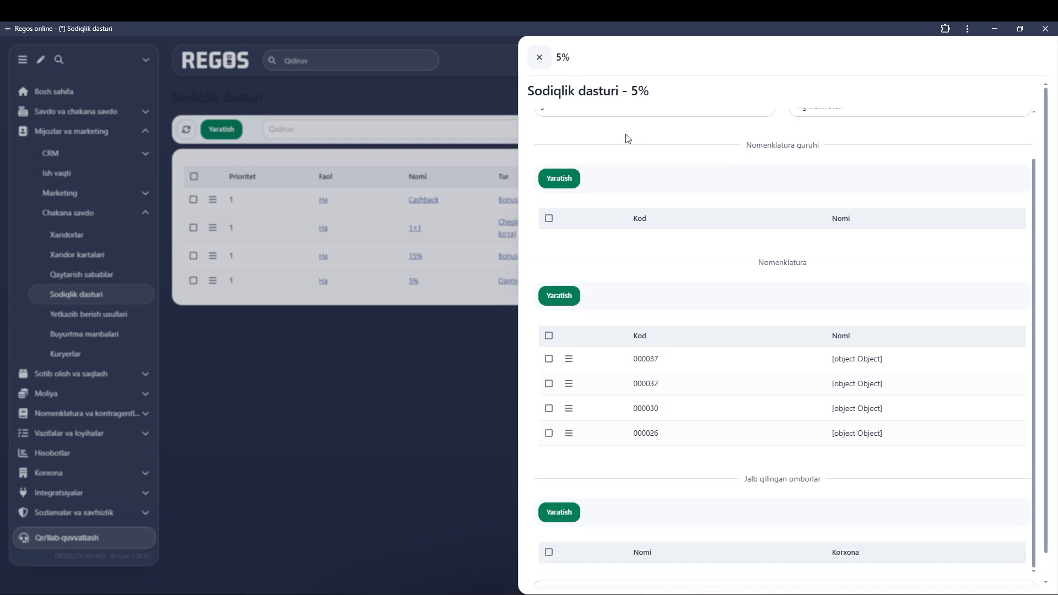
click(539, 59)
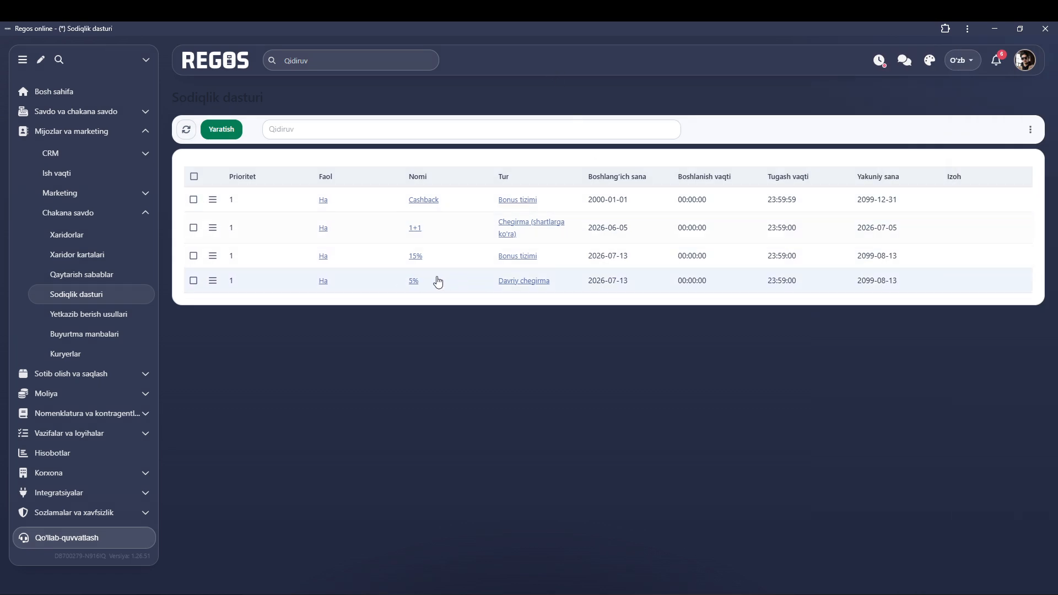
Start another loyalty program of type Chegirma (shartlarga ko'ra) and name it 2+1
click(228, 134)
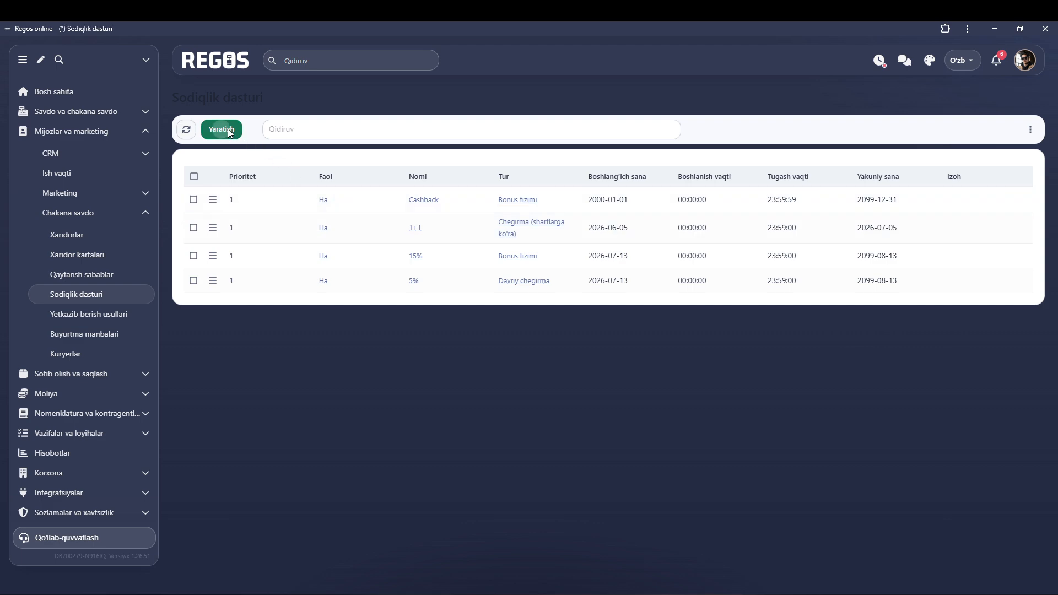
click(646, 132)
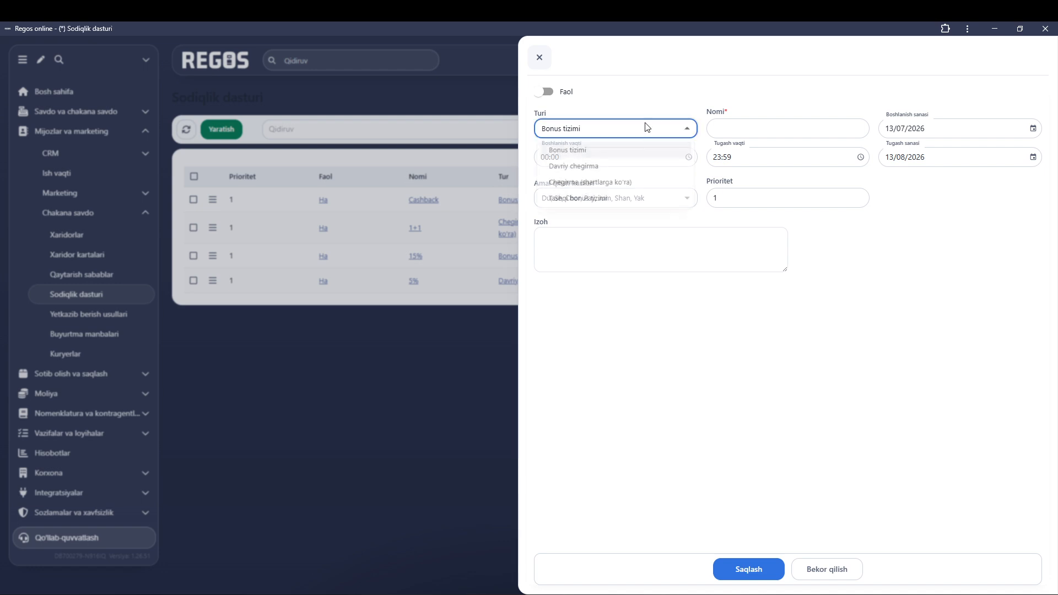
click(569, 190)
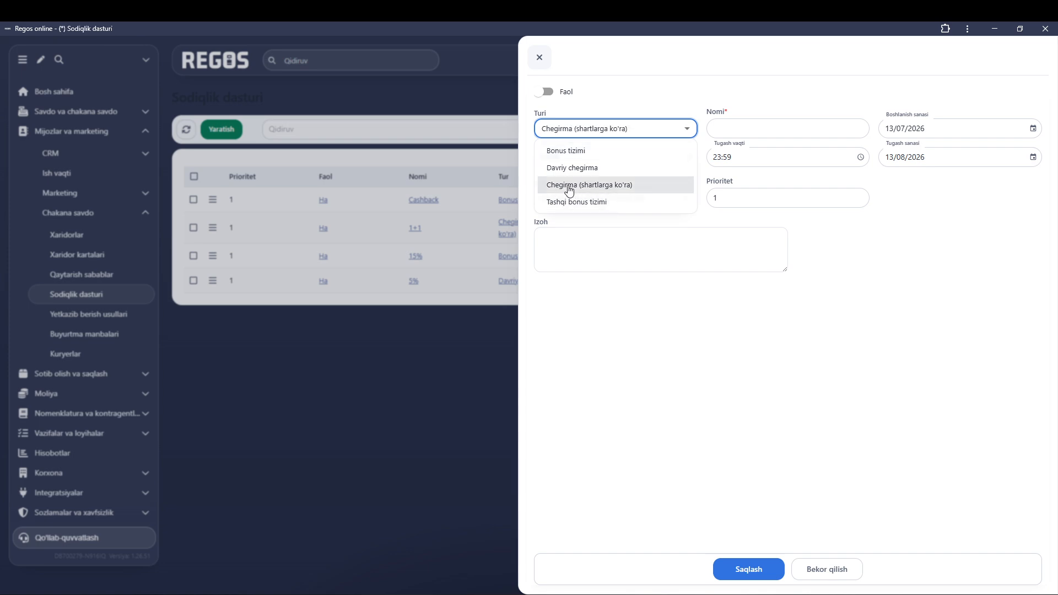
click(777, 129)
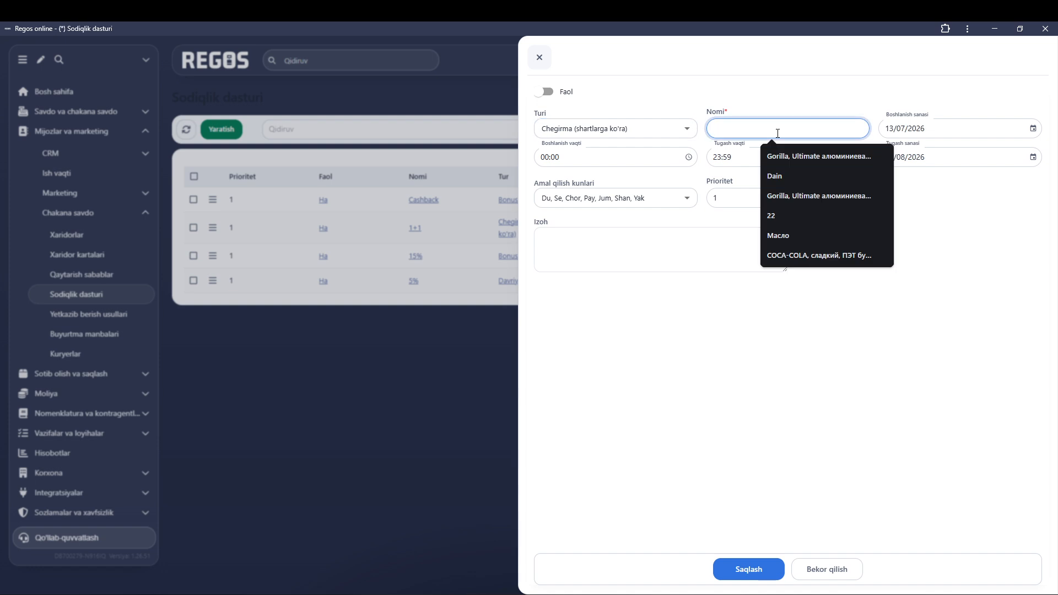
text(2+1)
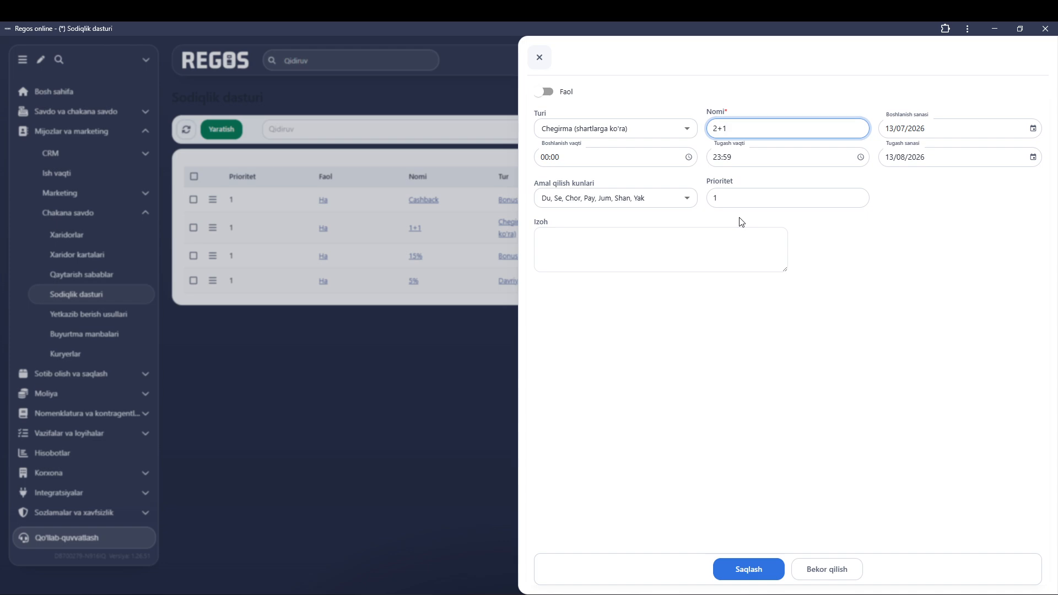
Set the 2+1 program's end date to 13/08/2099 and save the program
click(928, 161)
click(927, 160)
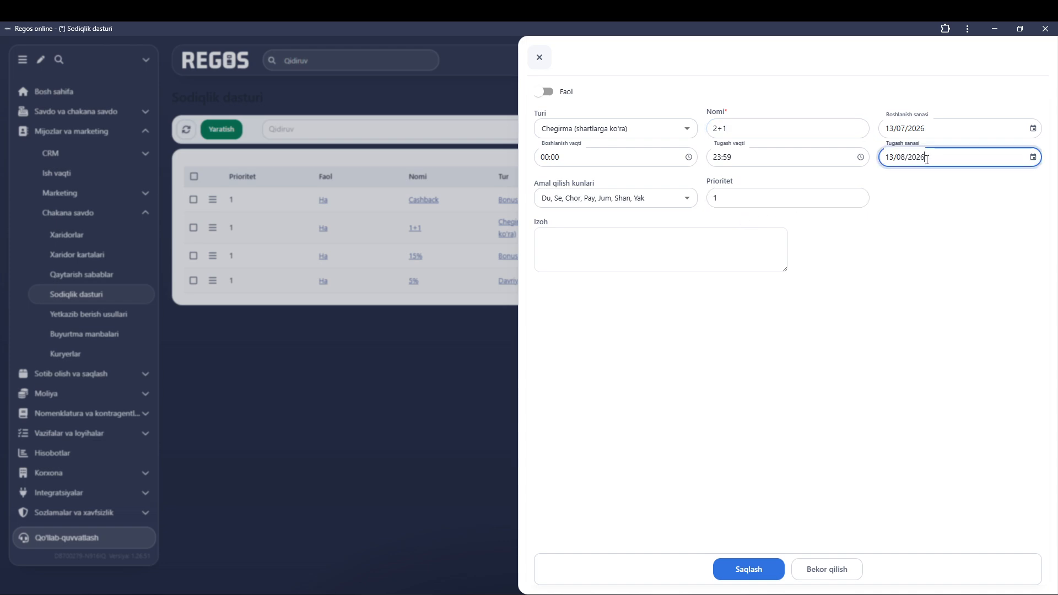
drag(927, 160, 911, 160)
text(0)
click(886, 324)
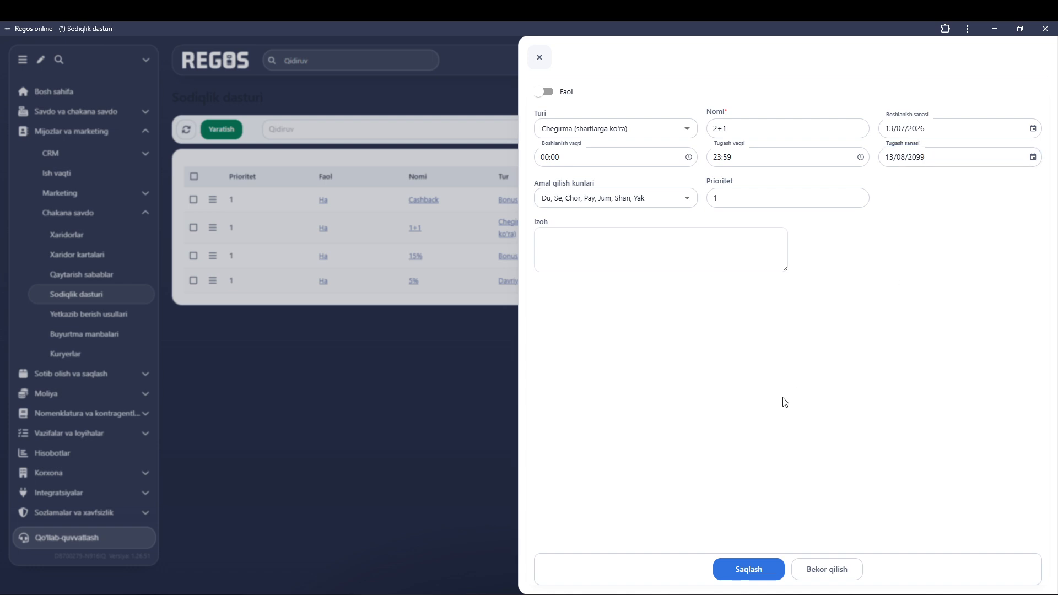
click(741, 571)
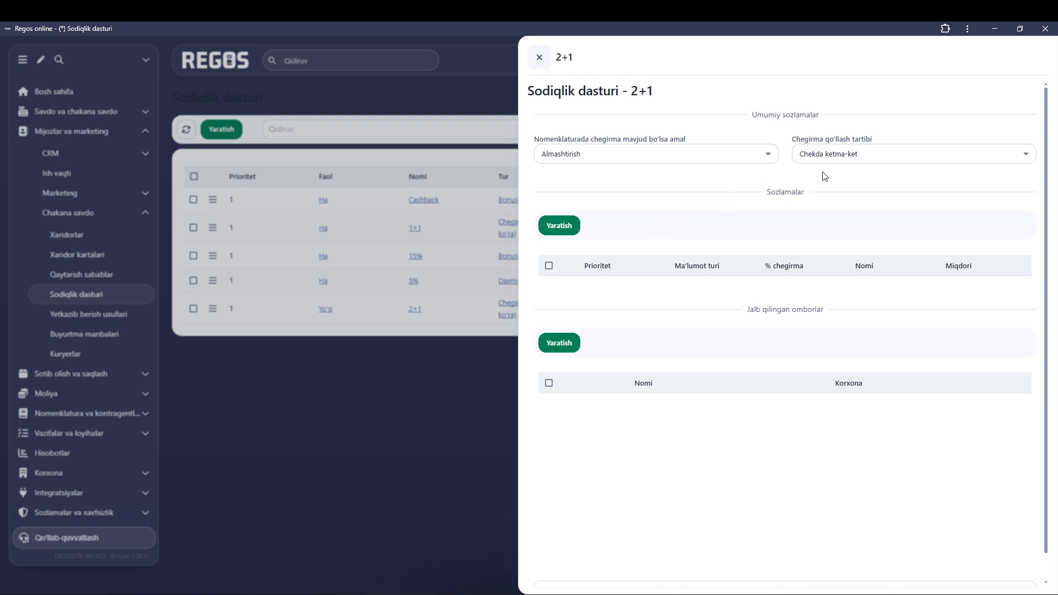
Choose Chekda ketma-ket as the discount application order and Yig'indini olish as the action for already discounted items
click(847, 160)
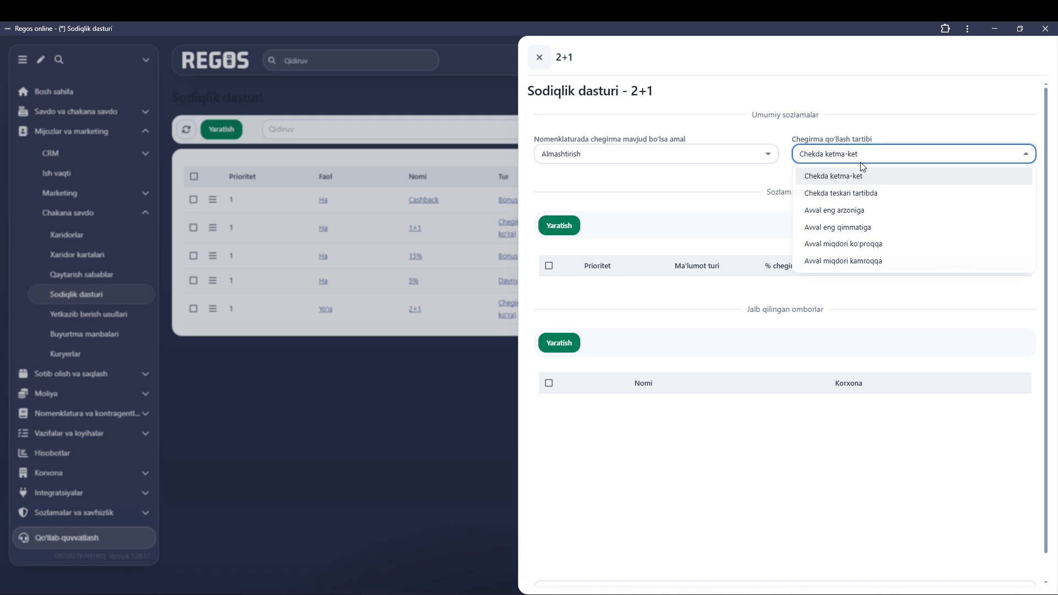
click(855, 183)
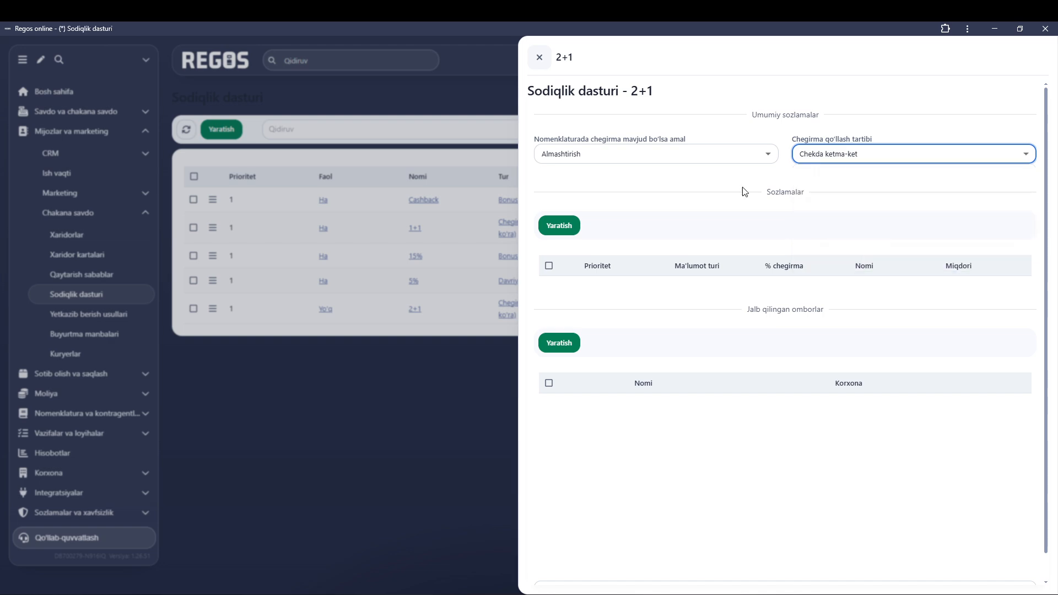
click(646, 158)
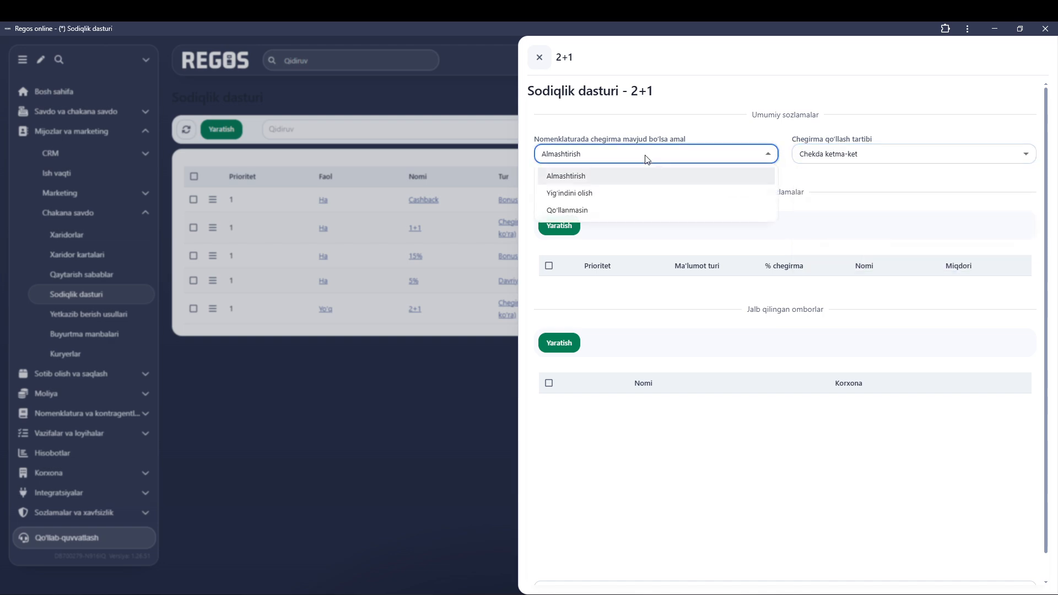
click(588, 193)
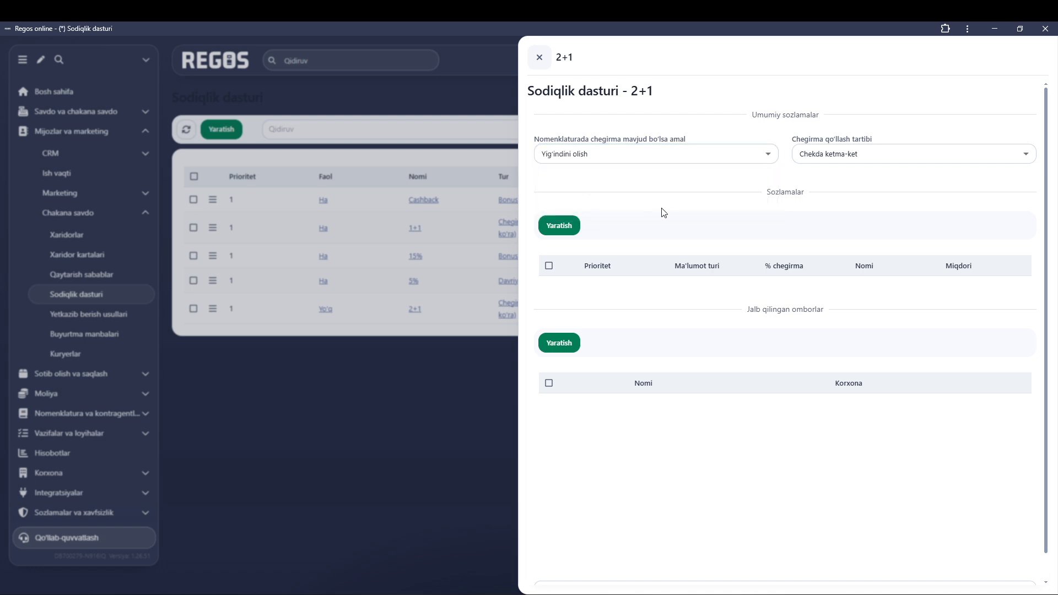
Create a discount setting in the 2+1 program with 100 percent off for the product Coffee ITALICA 320gr
click(562, 227)
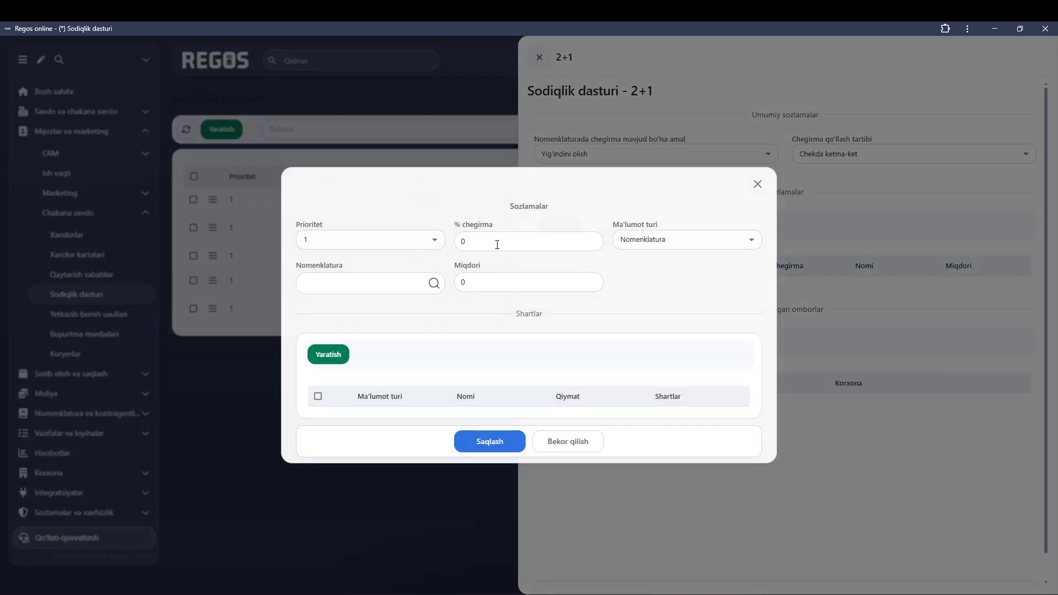
click(510, 242)
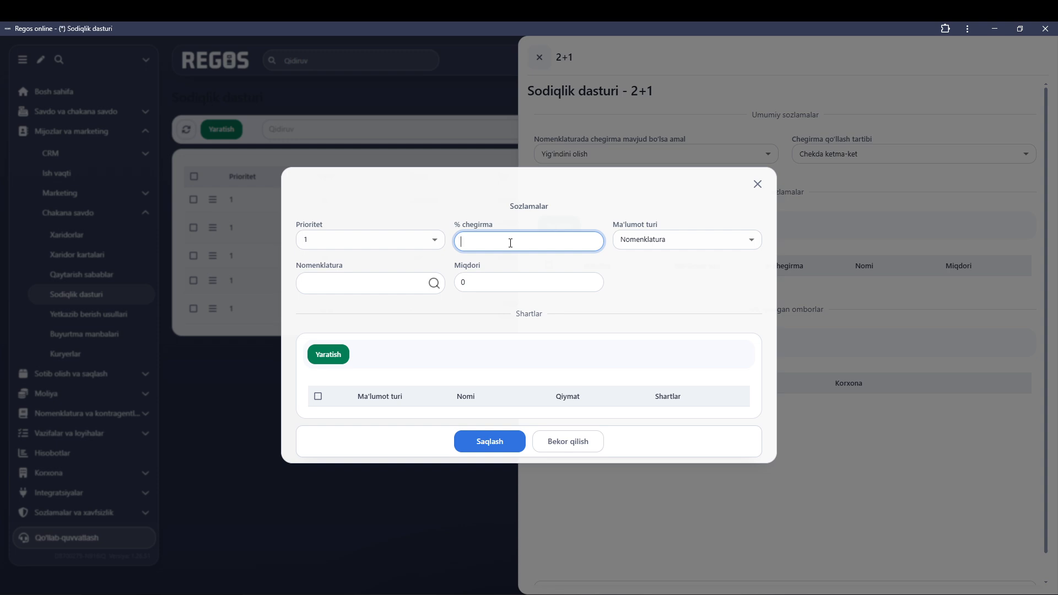
text(00)
click(434, 283)
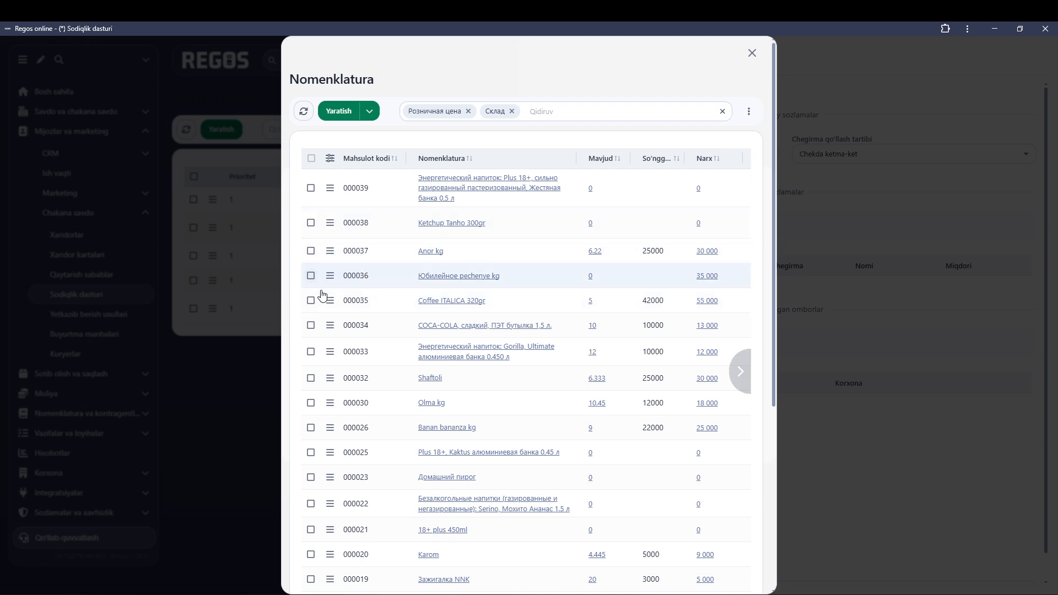
click(310, 301)
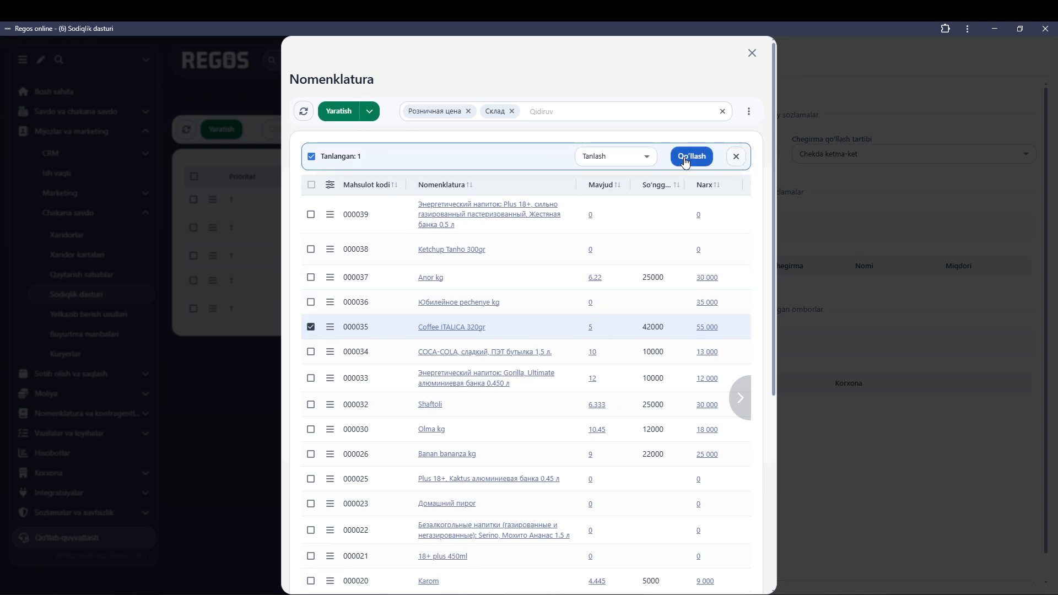
click(682, 159)
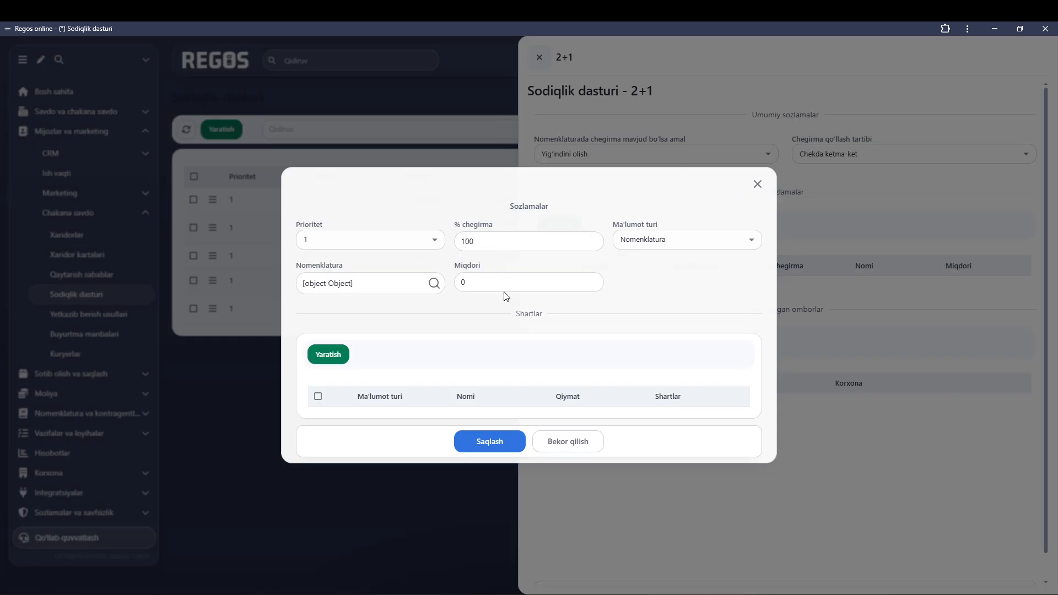
Set the discounted product's quantity (Miqdori) to 1
click(496, 284)
key(BackSpace)
text(1)
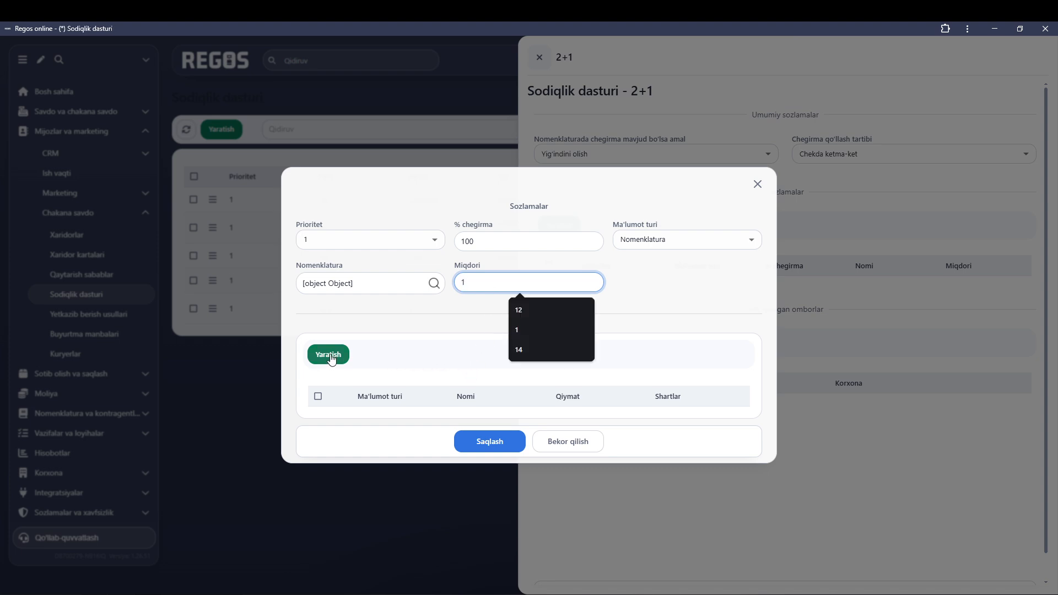
click(428, 328)
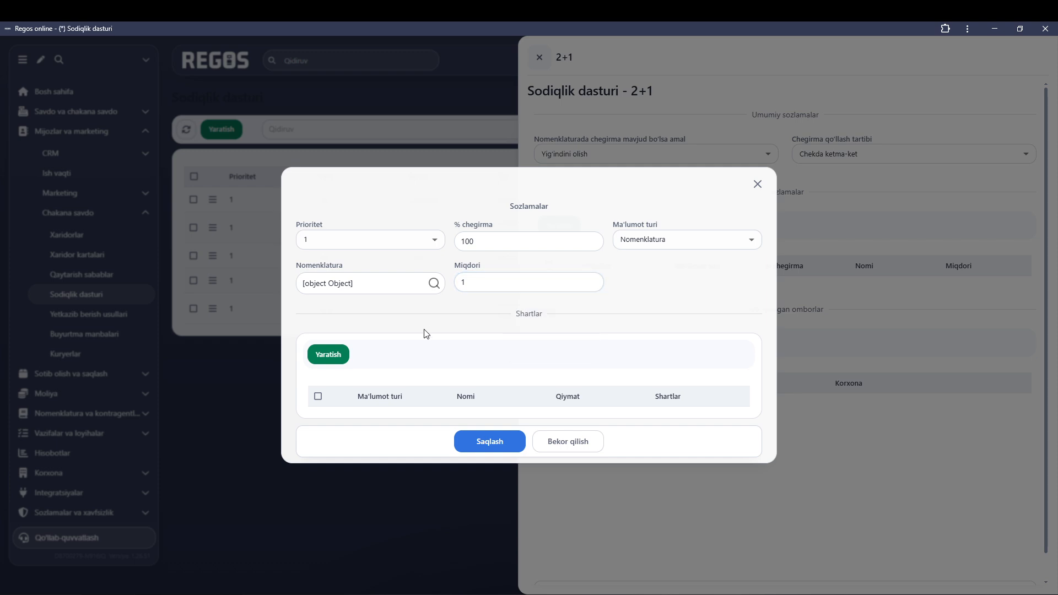
Add a condition to the 2+1 discount setting requiring Coffee ITALICA 320gr in the receipt (Chekda mahsulot/yig'indi mavjudligi) with value 2, and save it
click(326, 355)
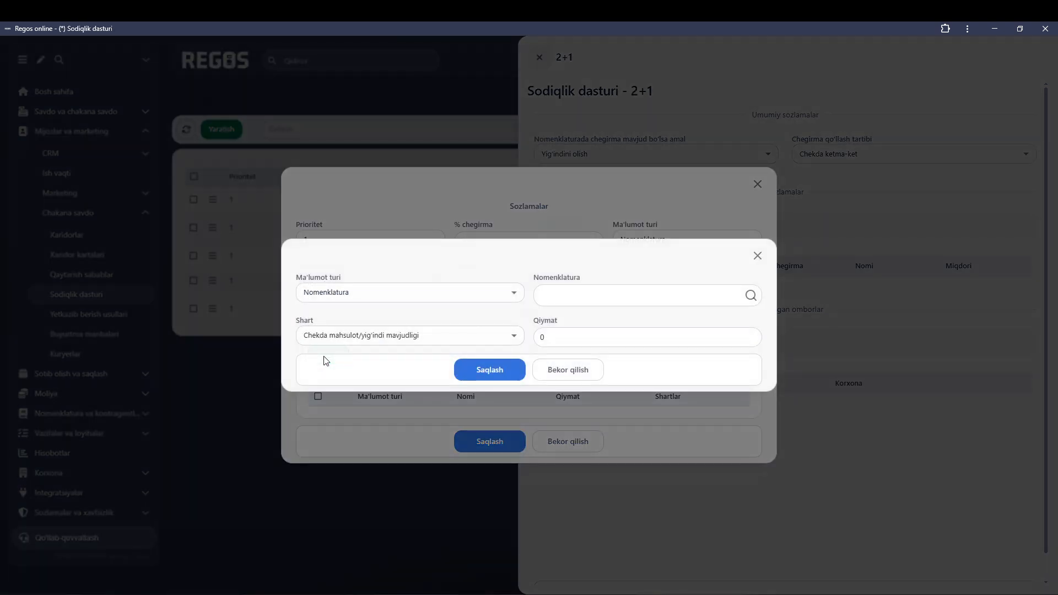
click(602, 296)
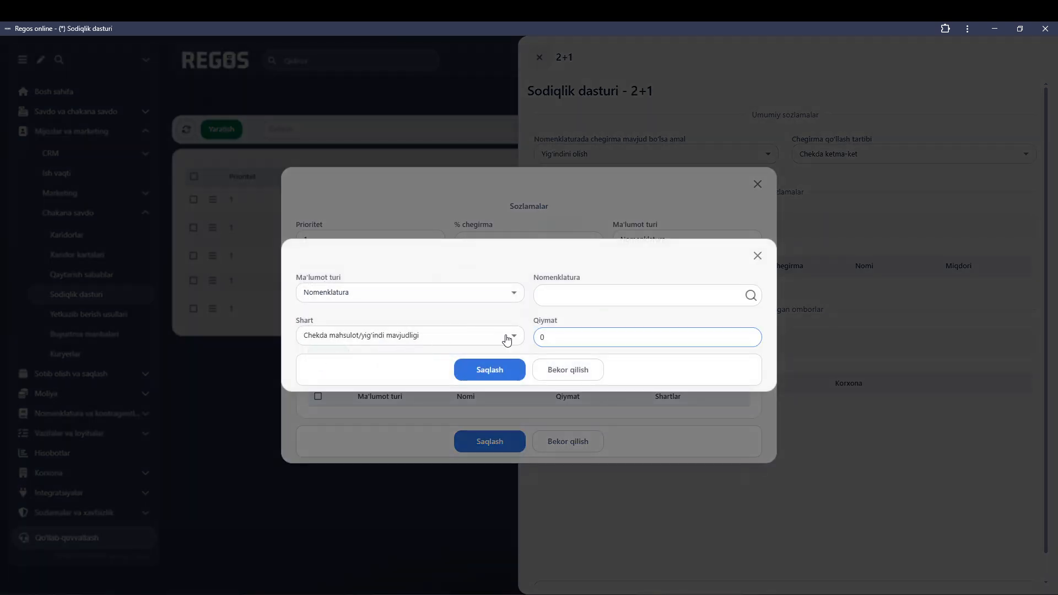
click(563, 337)
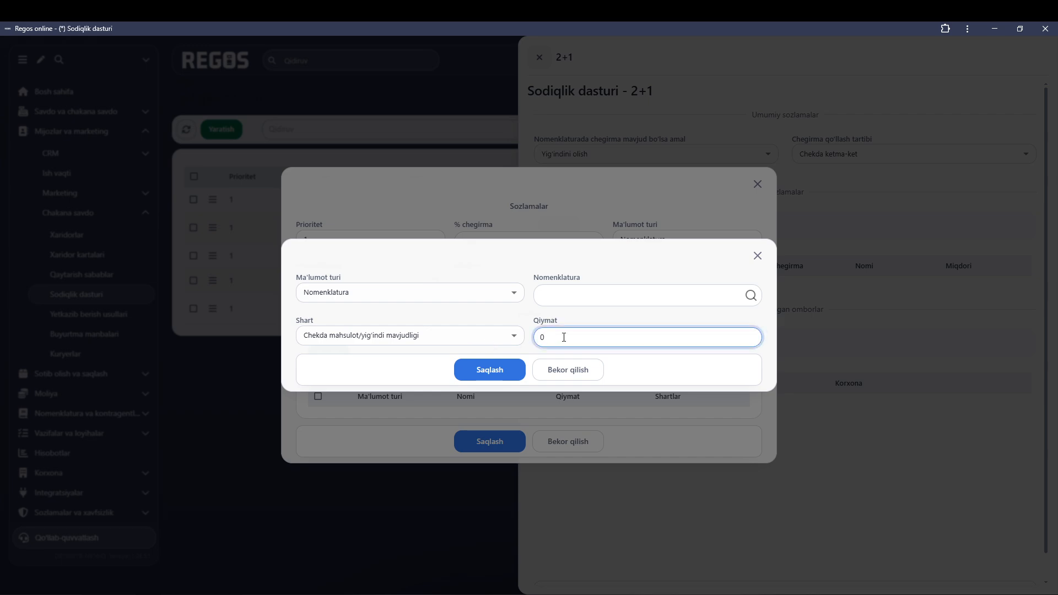
text(2)
click(754, 299)
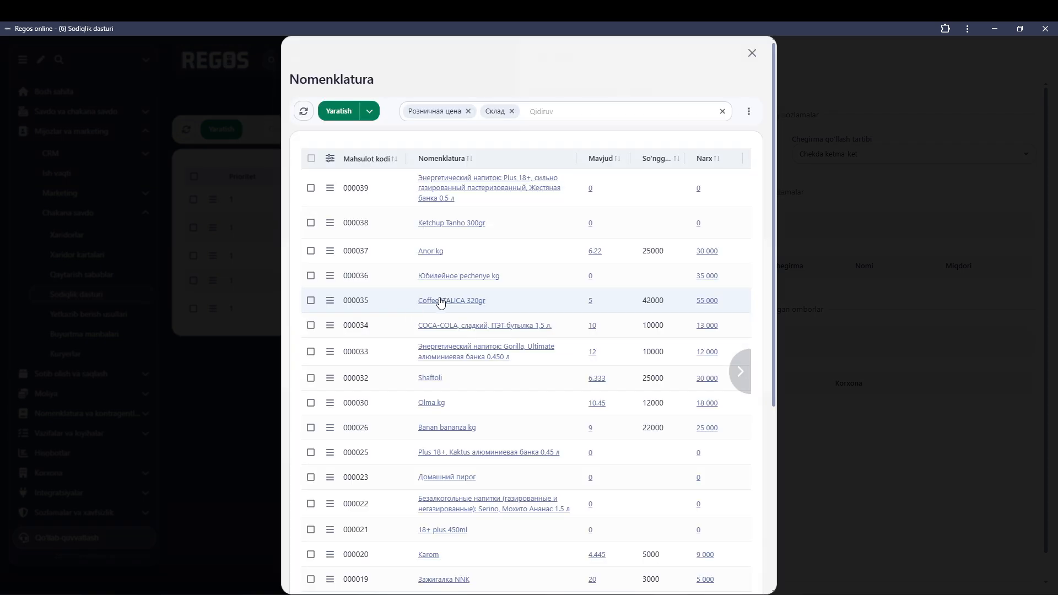
click(310, 300)
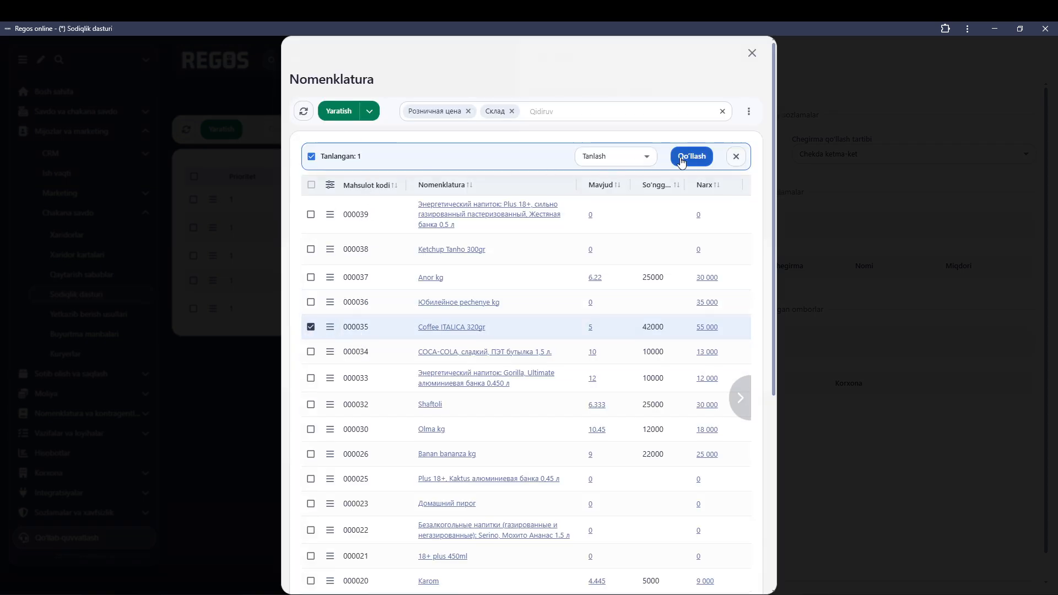
click(682, 159)
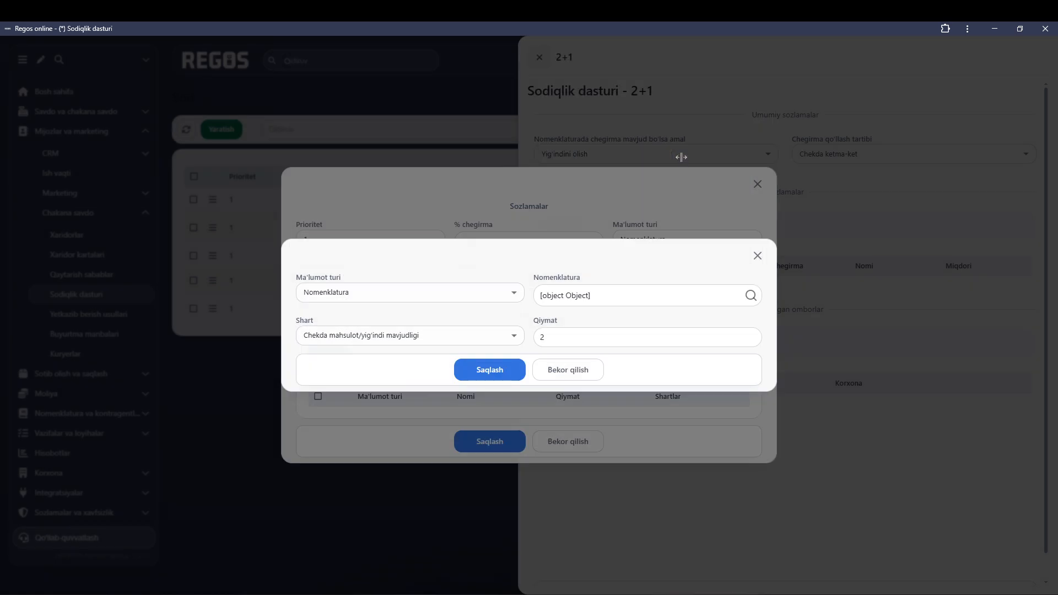
click(490, 370)
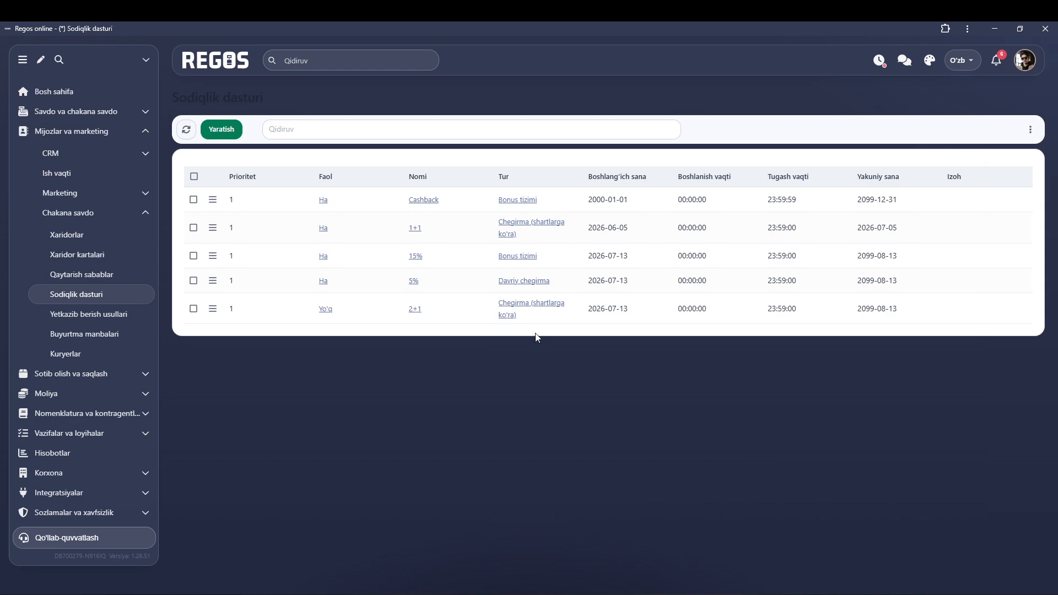
Review the 2+1 program's discount settings and return to the loyalty program list
click(447, 312)
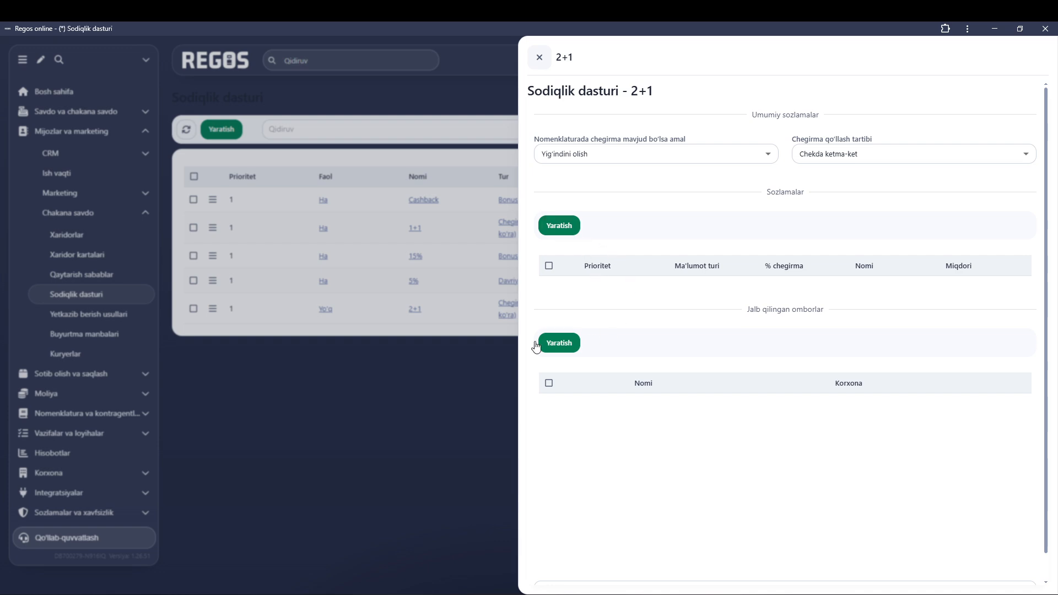
click(540, 57)
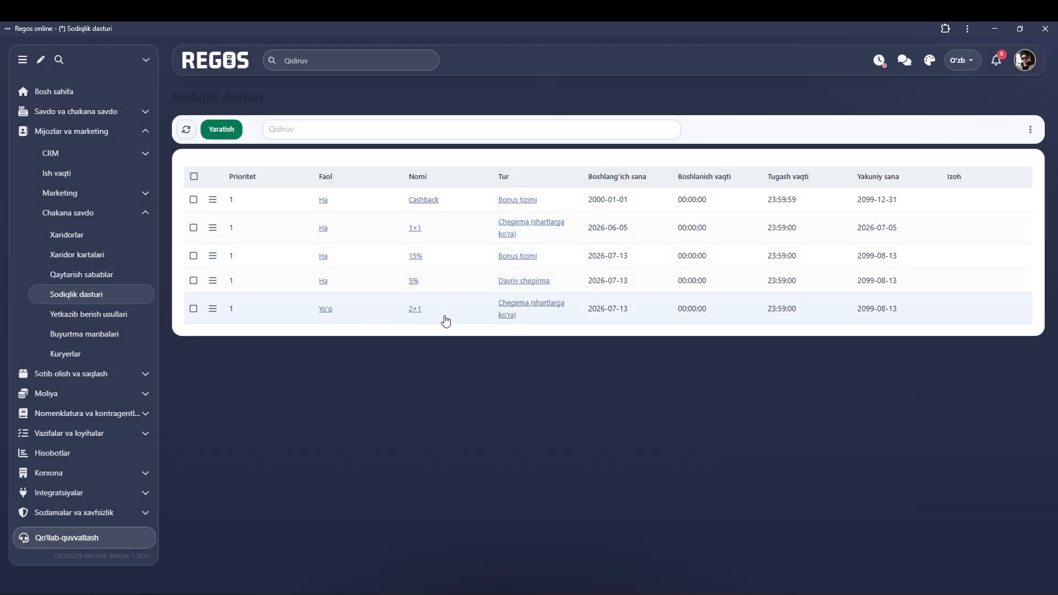
click(220, 129)
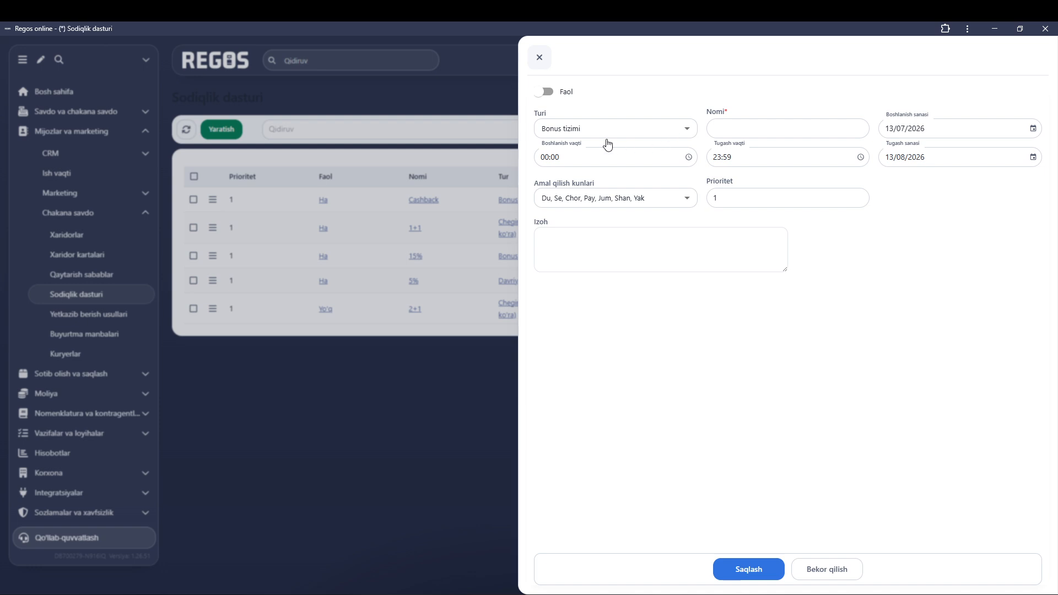
click(734, 129)
click(540, 58)
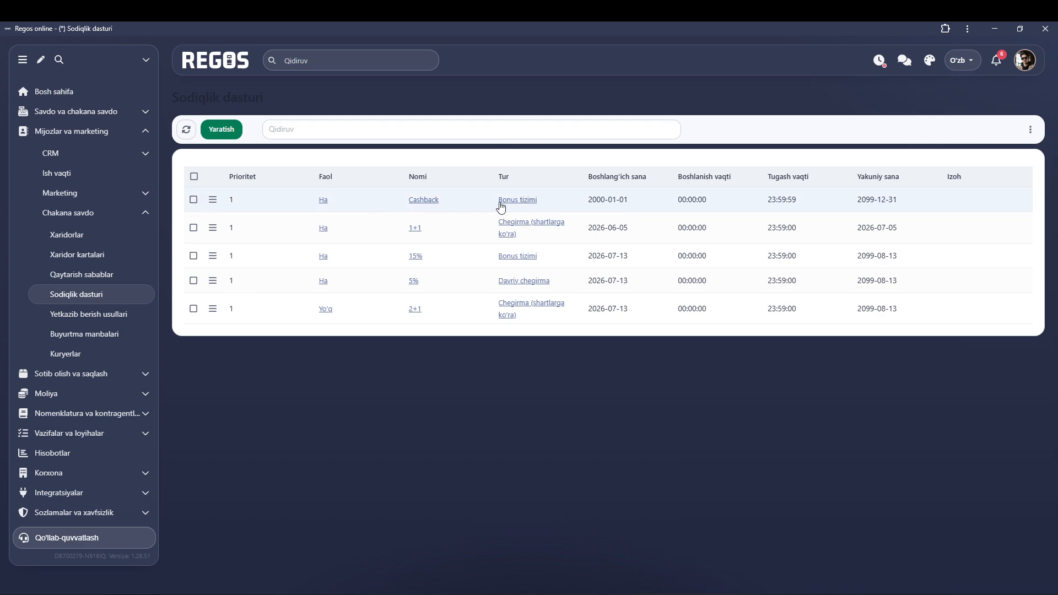
In the Cashback program's one-time accrual settings, set Foiz (%) to 5 and keep Chegirma bilan summadan as the calculation type
click(349, 204)
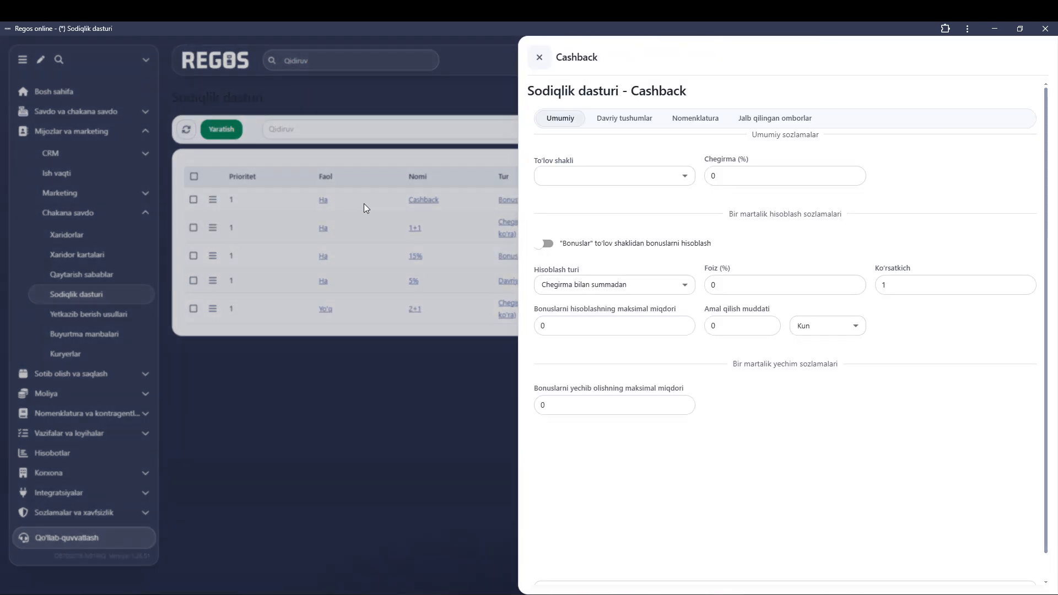
click(722, 179)
click(748, 287)
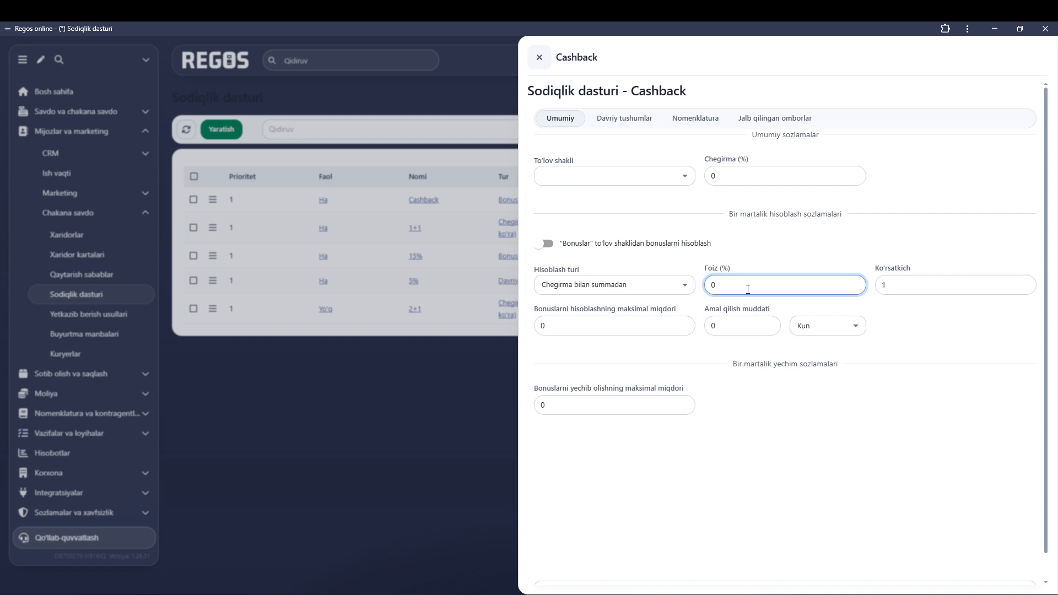
key(BackSpace)
text(1)
key(BackSpace)
key(BackSpace)
text(5)
click(587, 288)
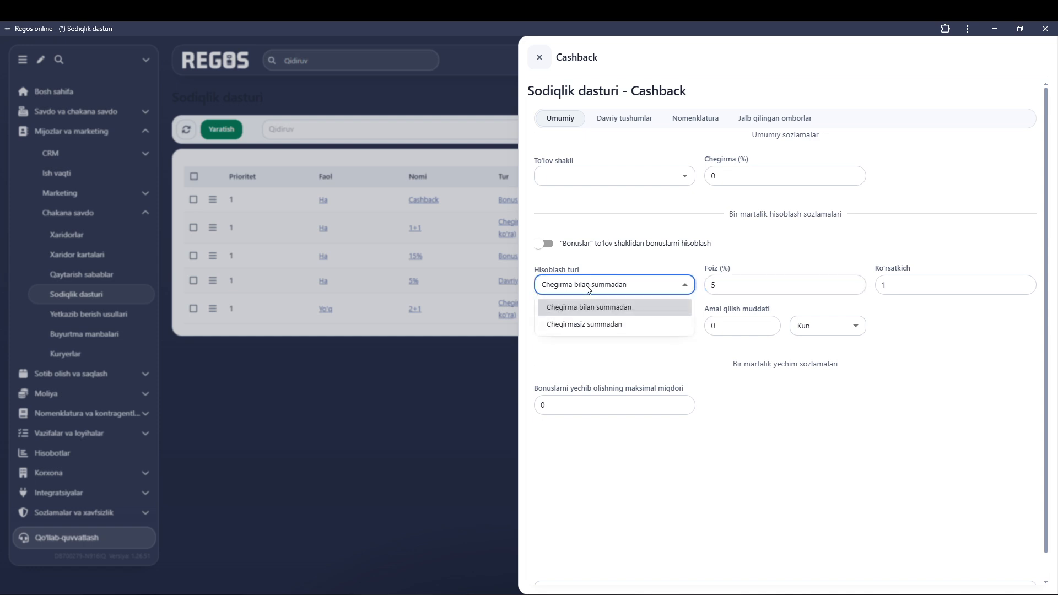
click(584, 285)
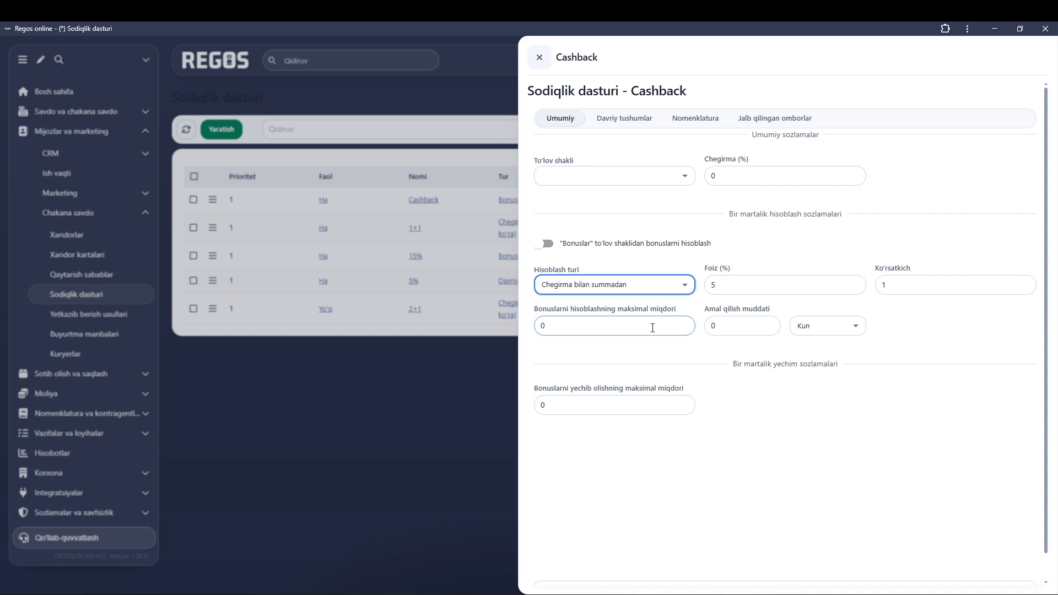
Examine the Cashback program's periodic accrual settings (Davriy tushumlar) and return to its general settings
click(632, 125)
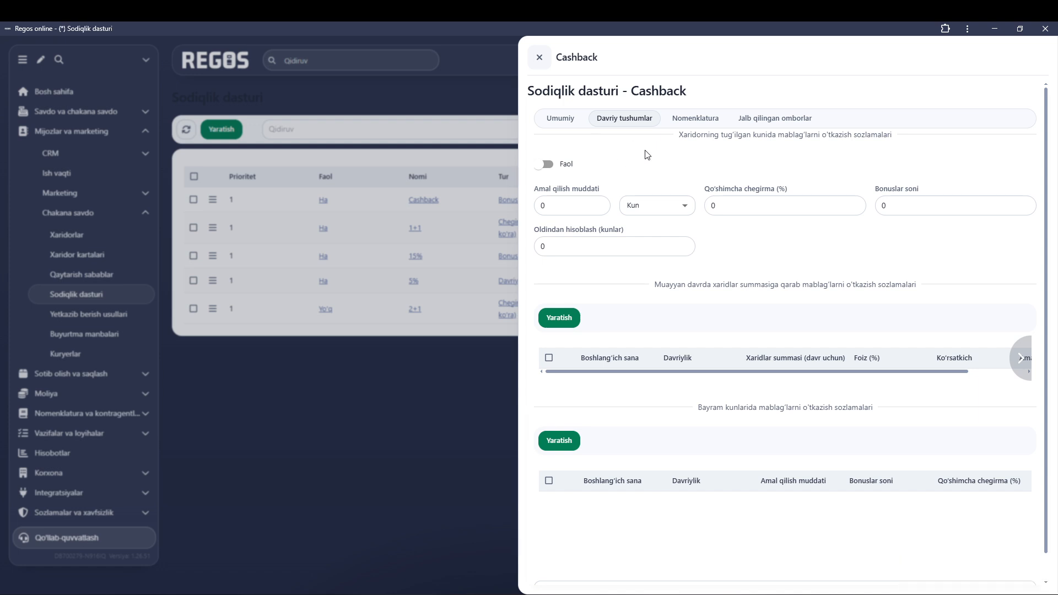
click(553, 204)
click(560, 117)
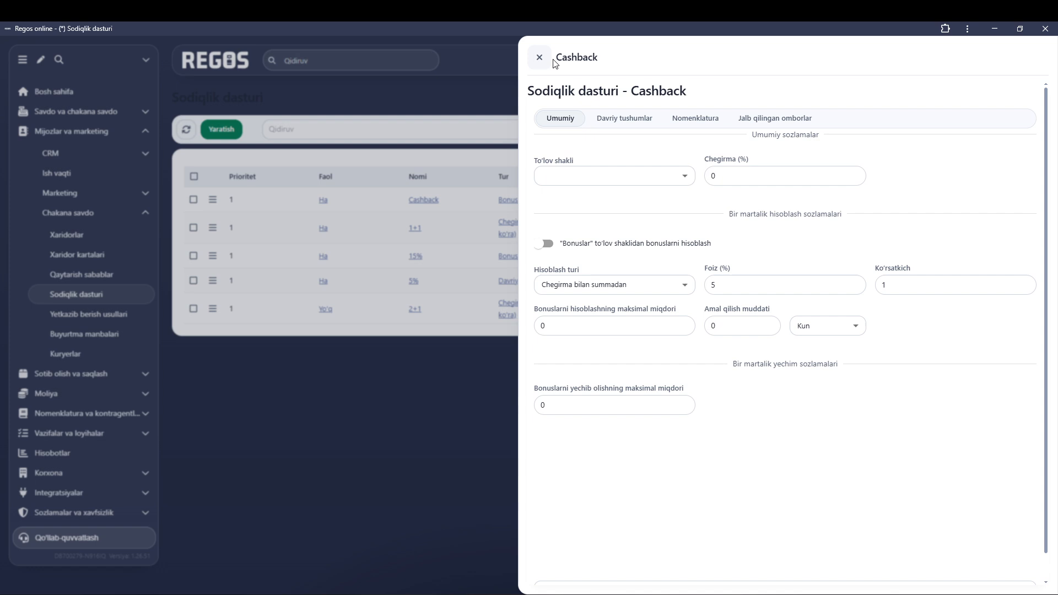